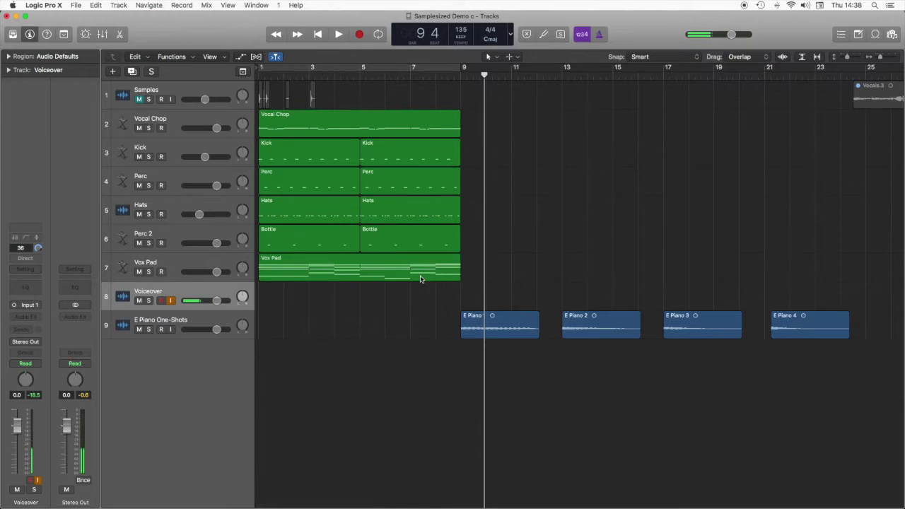
Audition the E Piano 1 one-shot by playing the arrangement from bar 9, stopping playback before E Piano 2
scroll(420, 279, right, 3)
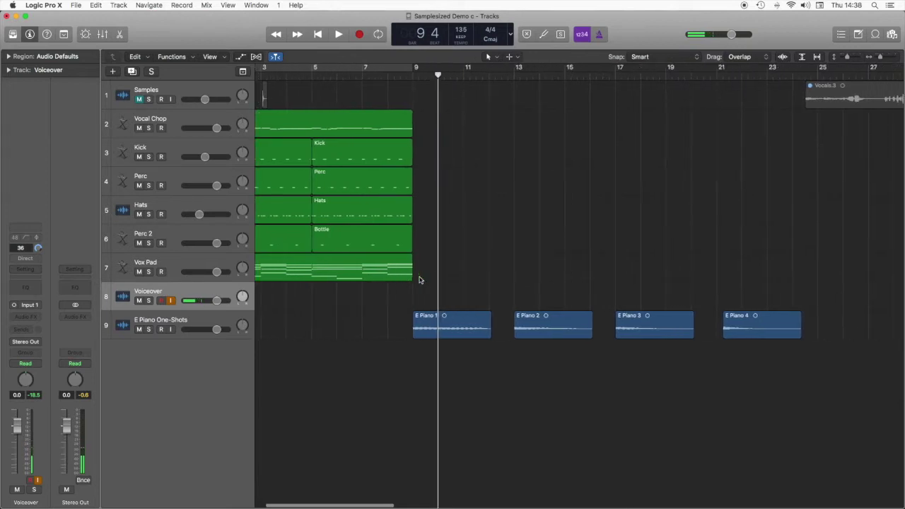
scroll(419, 280, right, 1)
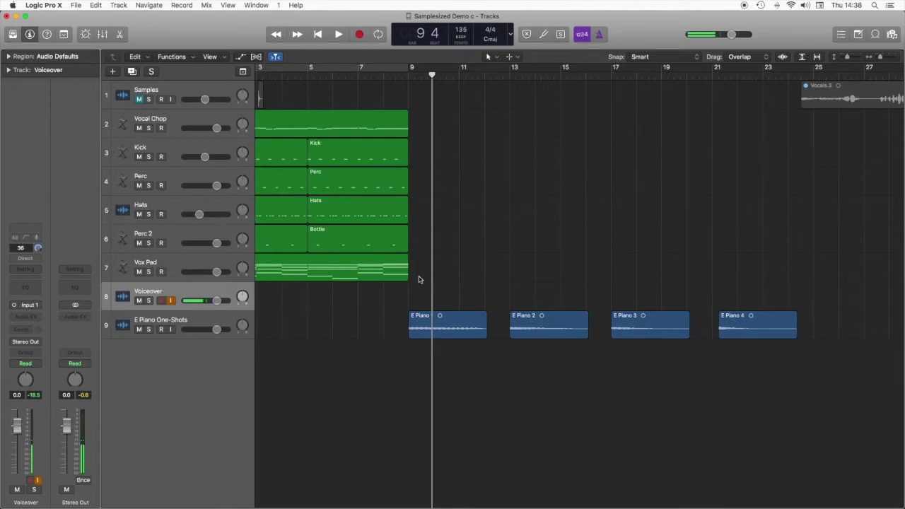
click(413, 76)
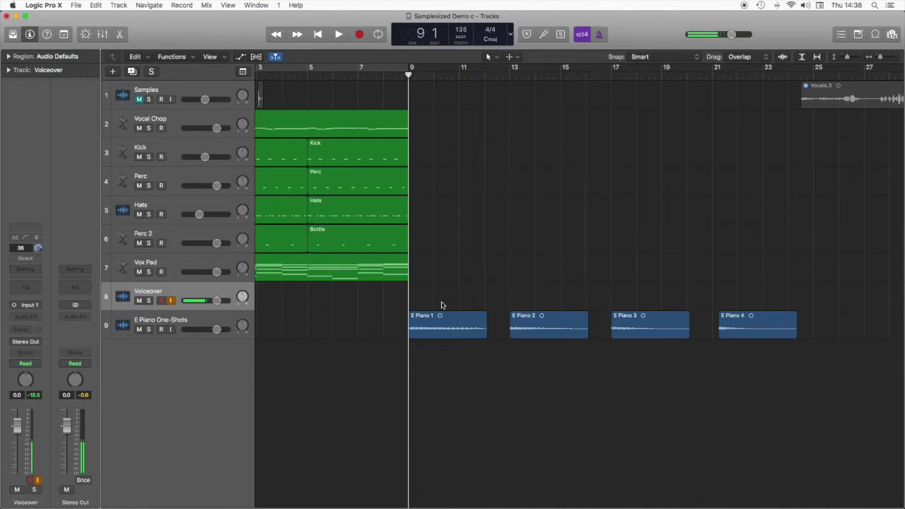
key(space)
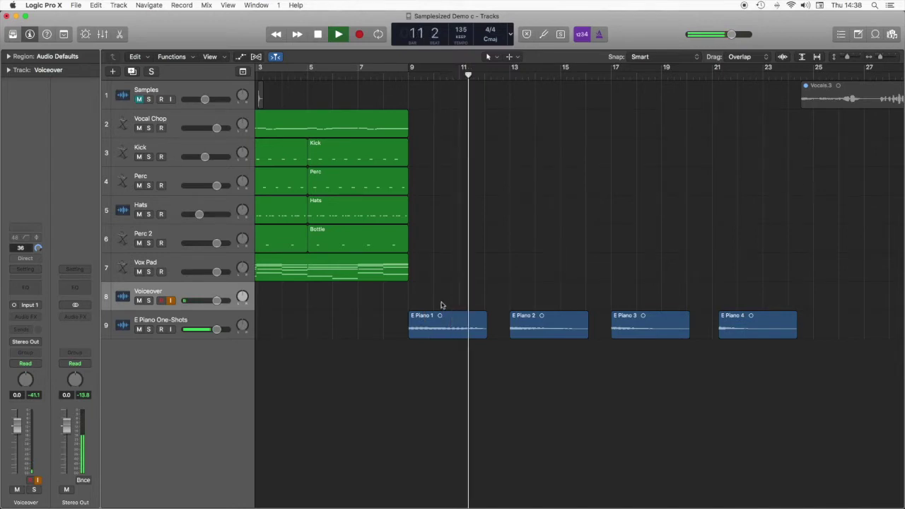
key(space)
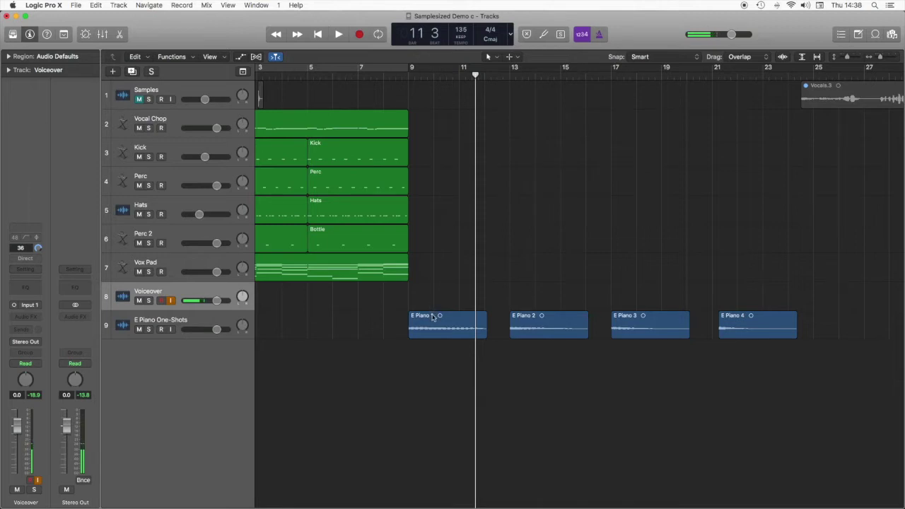
Convert the E Piano 1 region to a new sampler track with zones from regions, naming the instrument "E Piano Single Sample"
click(434, 318)
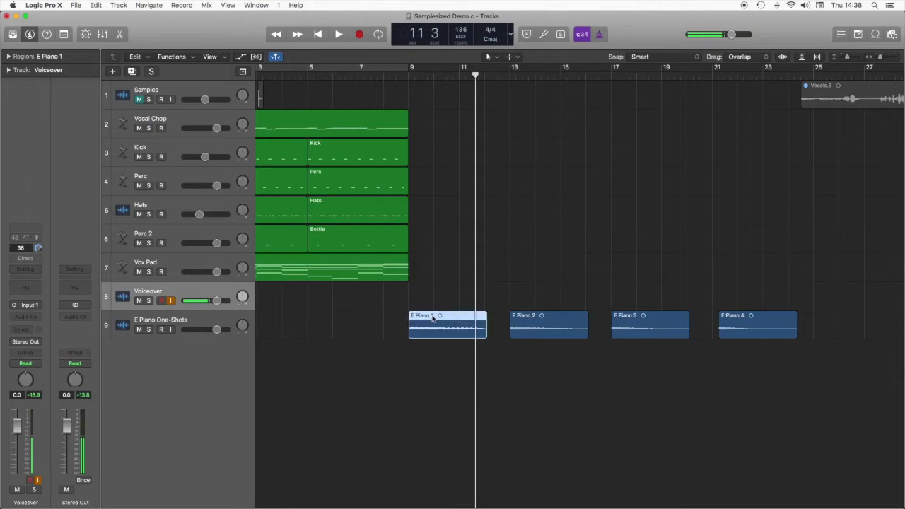
right_click(434, 318)
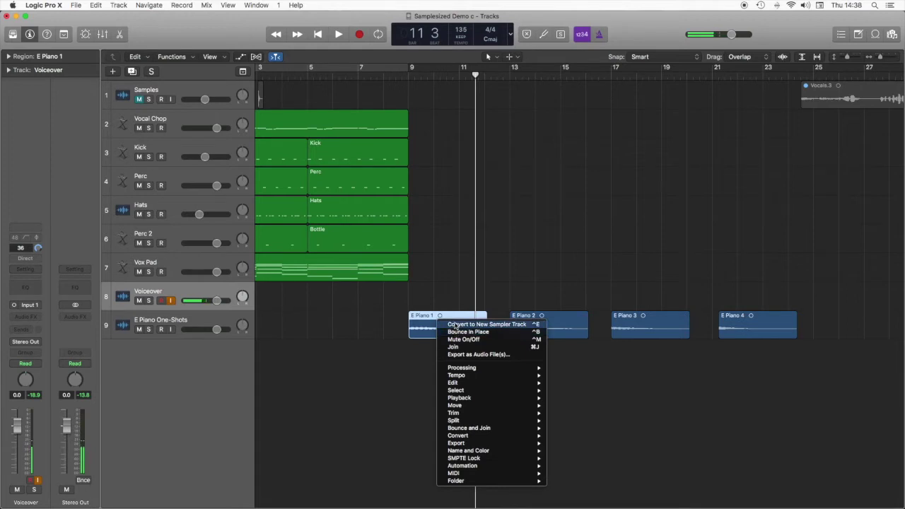
click(456, 325)
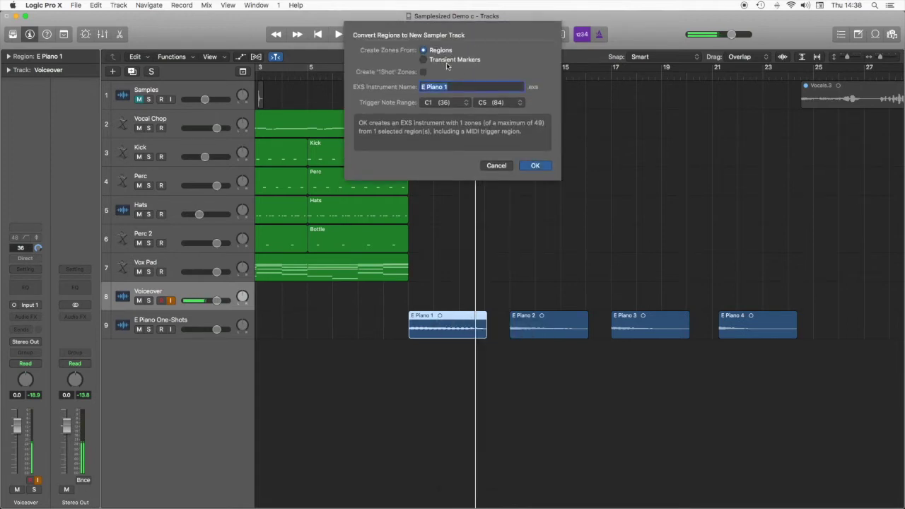
key(Right)
key(BackSpace)
text(Single Sample)
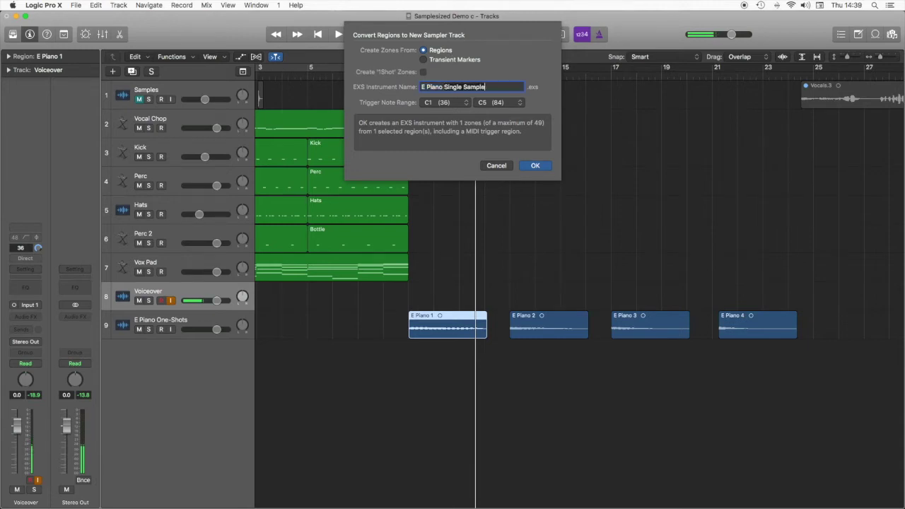
key(Return)
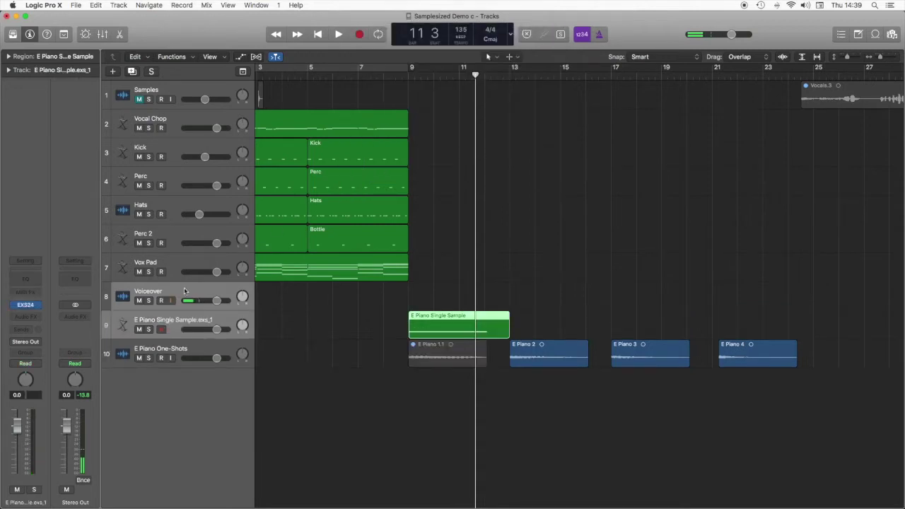
Record-enable the Voiceover track and select only the E Piano Single Sample track
click(162, 301)
click(356, 316)
click(194, 316)
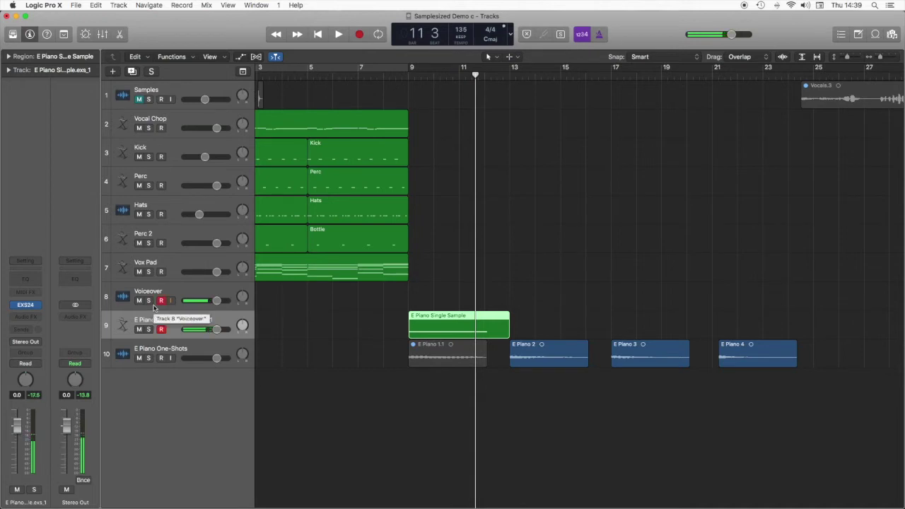
Open the single-sample instrument in the EXS24 editor and extend its zone down to C0 and up to about C5
click(29, 307)
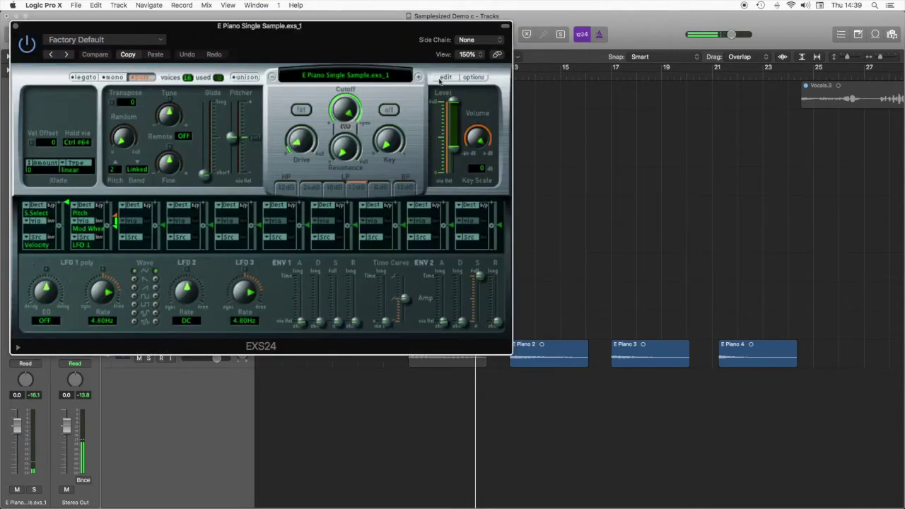
click(441, 79)
drag(208, 458, 323, 459)
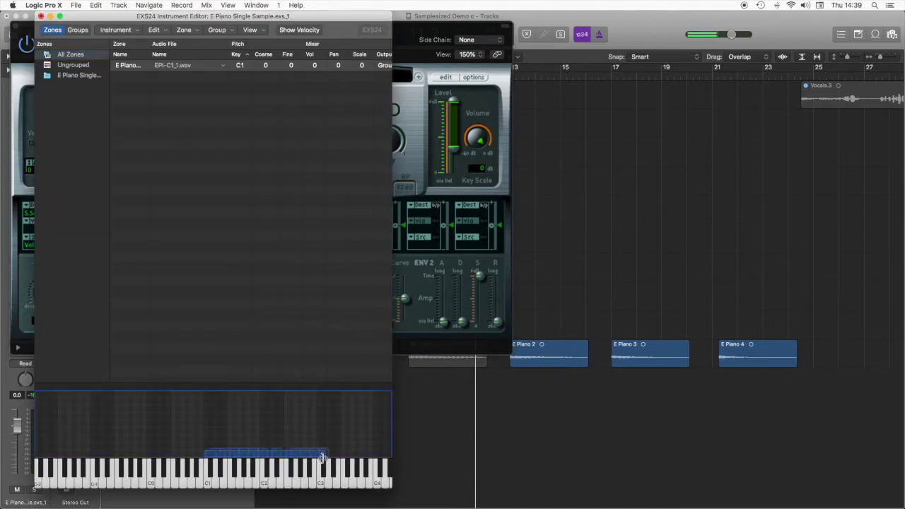
drag(204, 455, 147, 455)
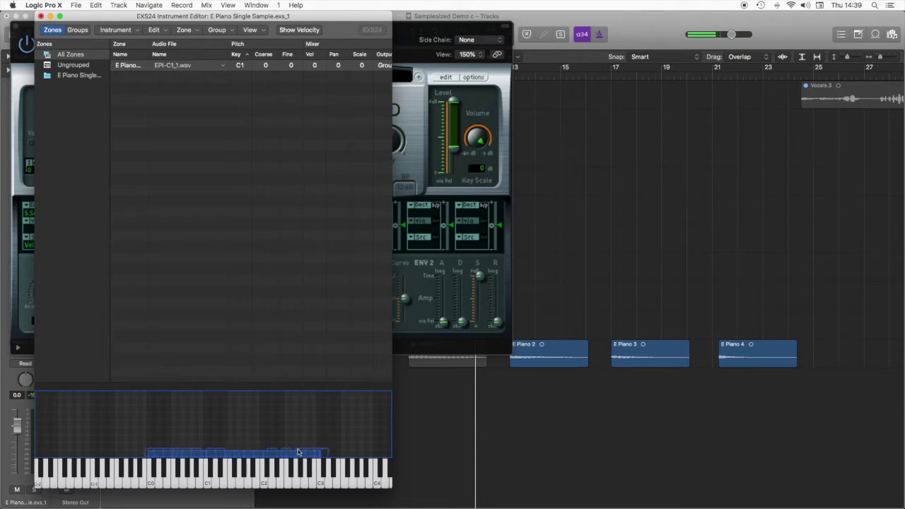
drag(322, 454, 386, 465)
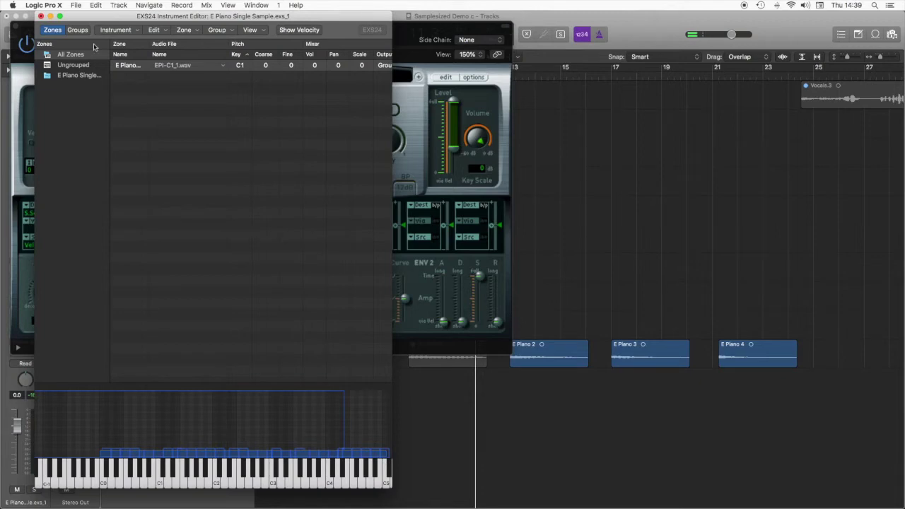
Save the changes to the E Piano Single Sample instrument and close its editor and sampler windows
click(41, 16)
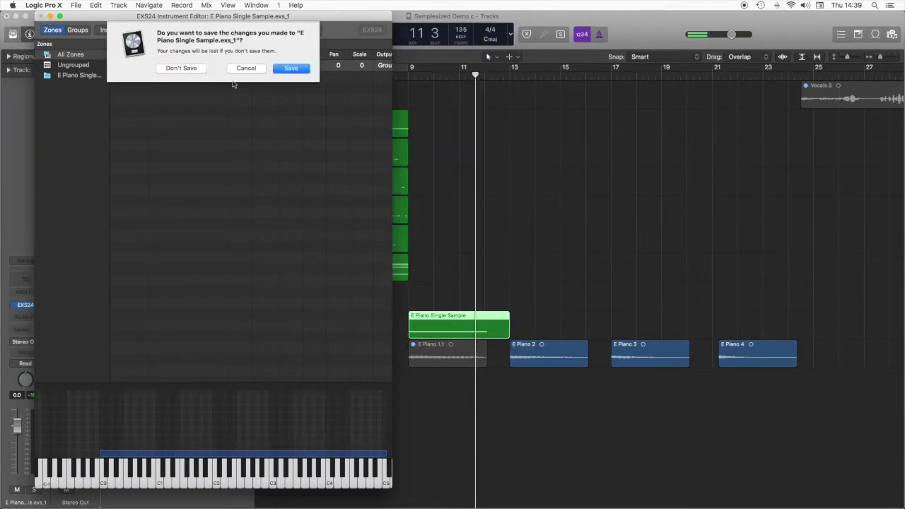
click(292, 68)
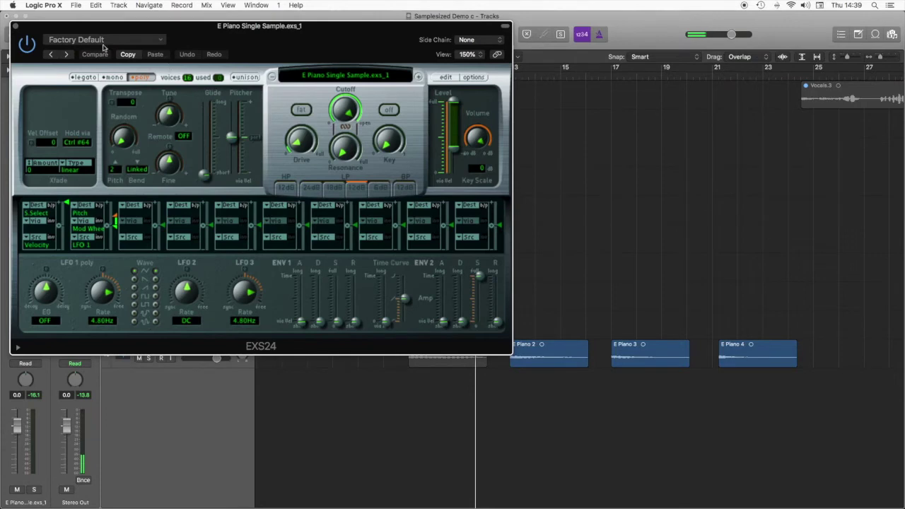
click(17, 26)
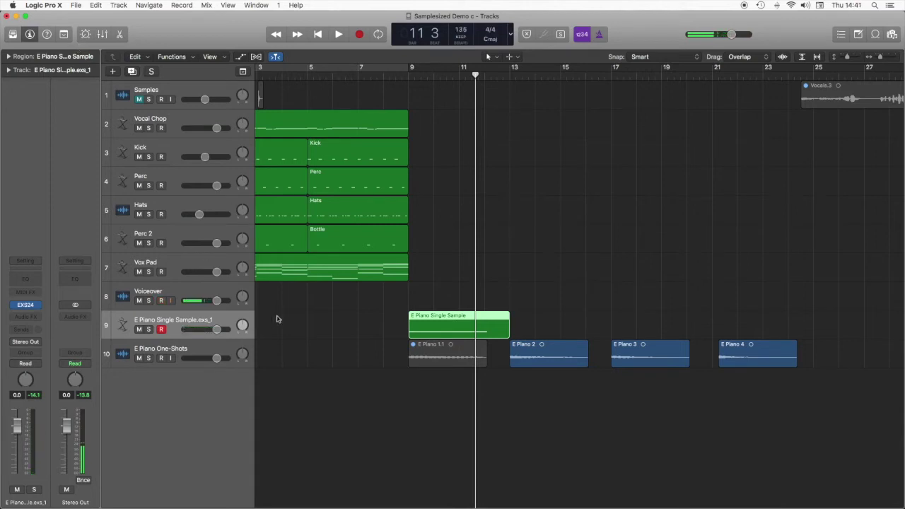
Unmute the E Piano 1.1 region on the E Piano One-Shots track and clear the selection
click(453, 361)
right_click(453, 360)
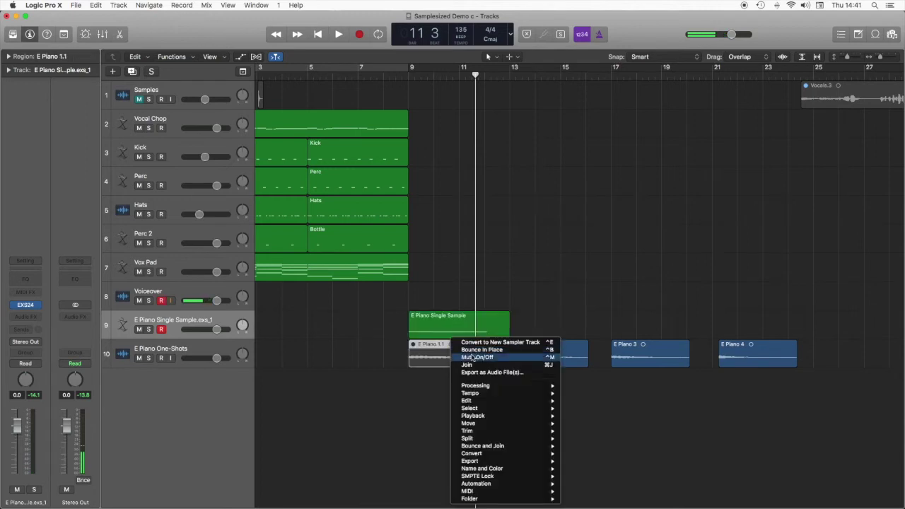
click(472, 358)
click(438, 254)
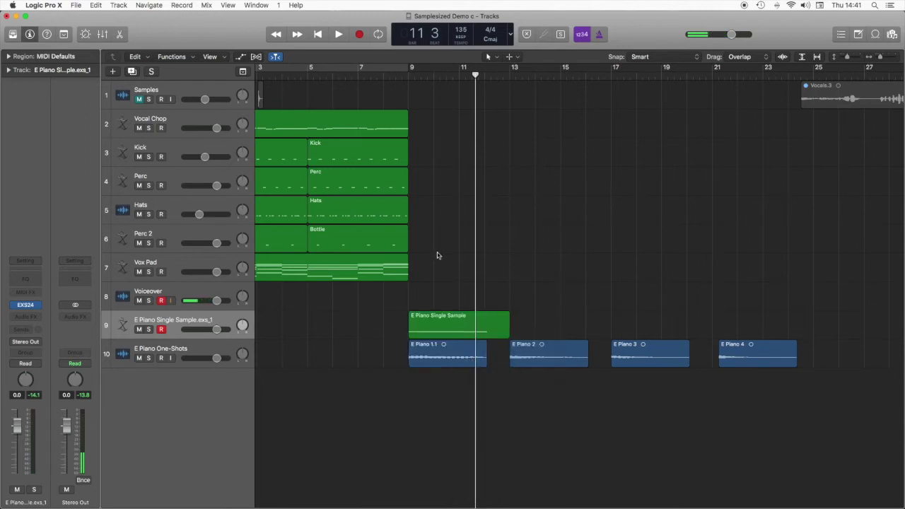
Convert the E Piano 1.1 region to another new sampler track, naming the instrument "E Piano Multisample"
click(427, 354)
right_click(429, 355)
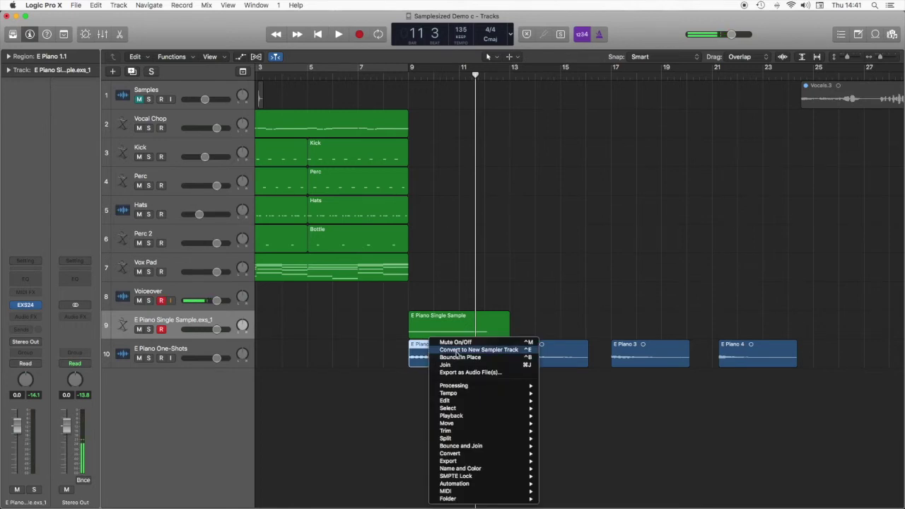
click(468, 350)
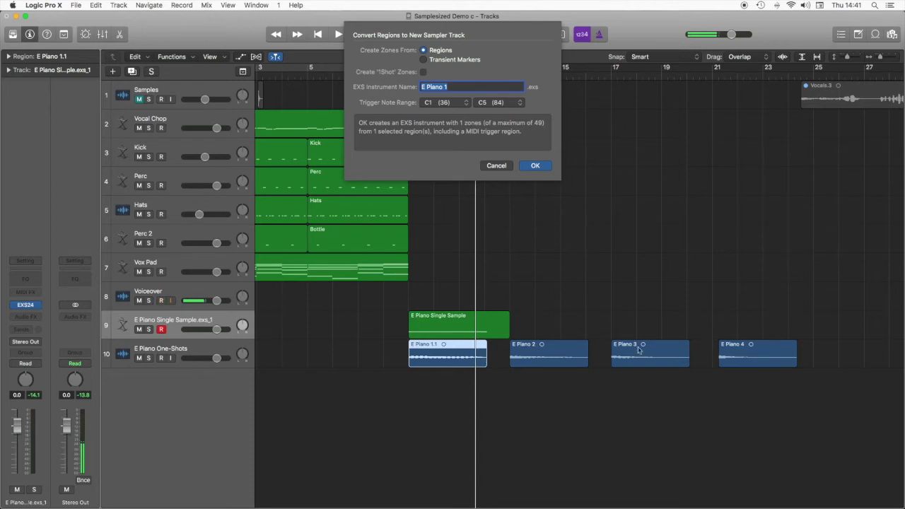
click(453, 86)
key(BackSpace)
text(Multisample)
key(Return)
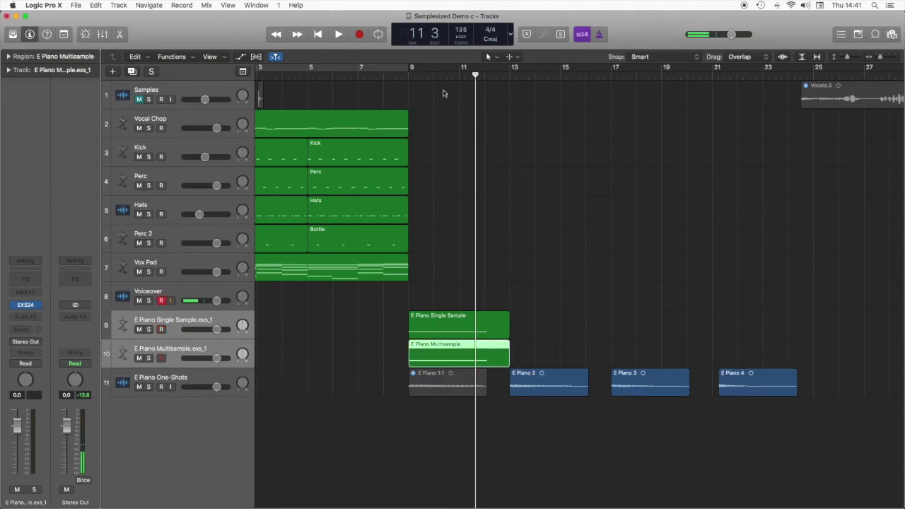
Open the E Piano Multisample instrument in the EXS24 editor and add the E Piano 2 region as a second zone
click(188, 343)
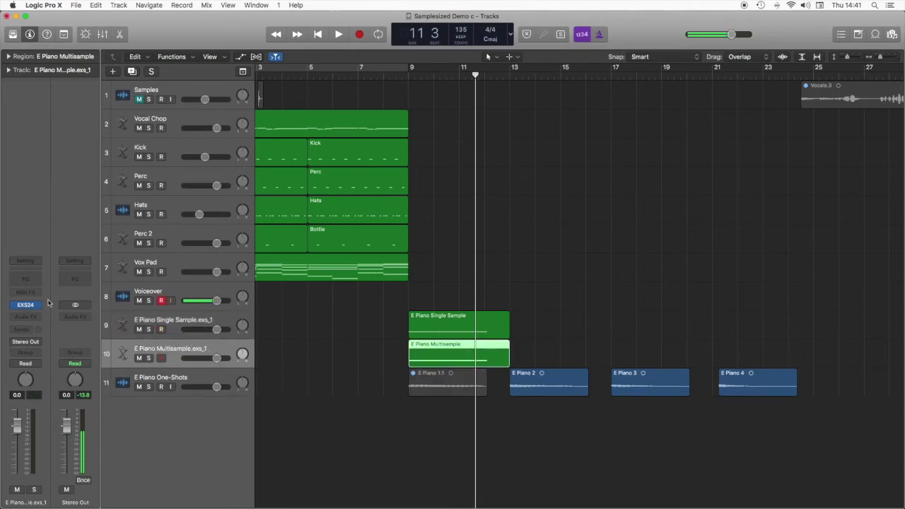
mouse_move(27, 308)
click(27, 306)
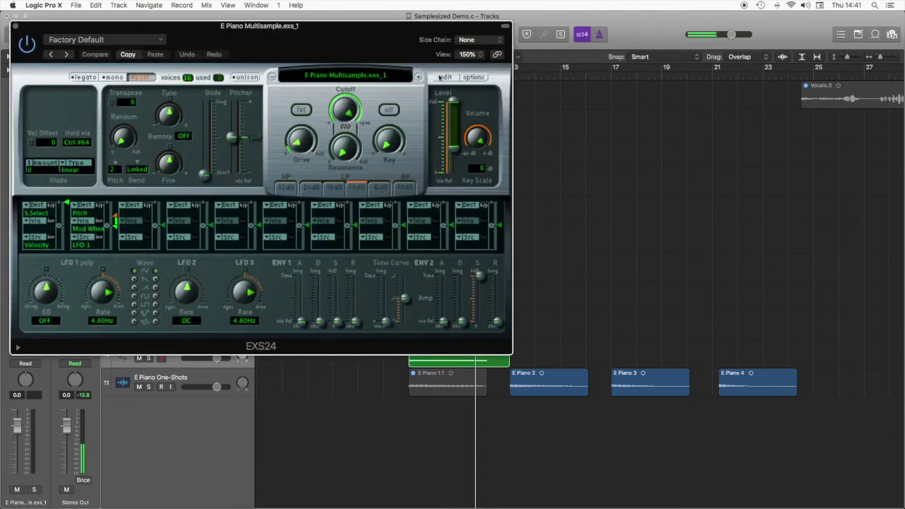
click(444, 77)
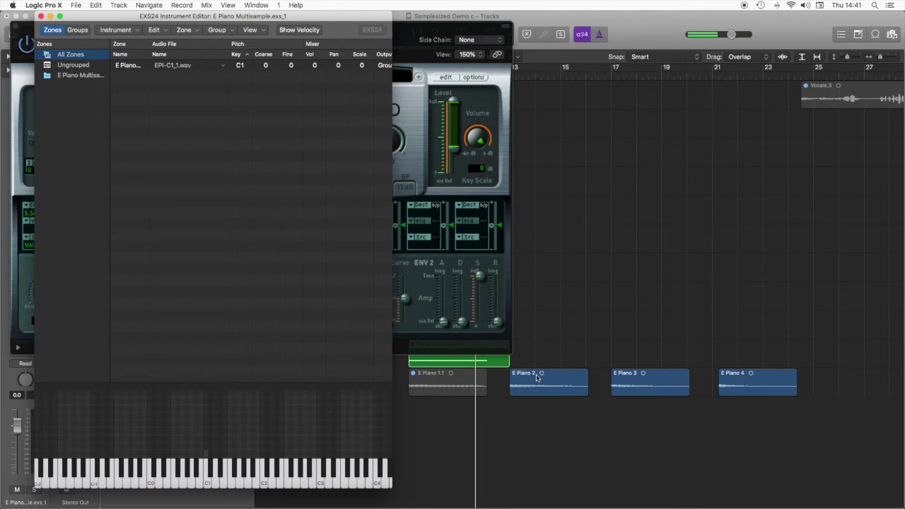
drag(537, 385, 251, 223)
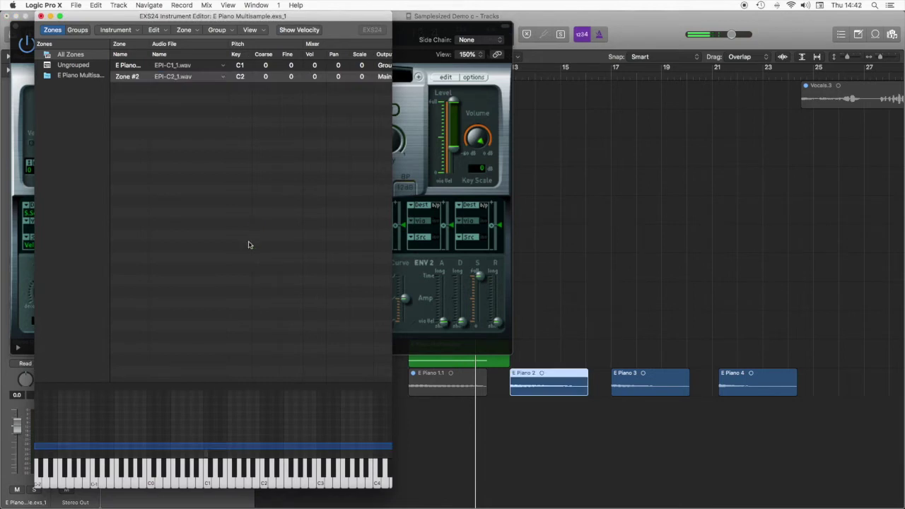
click(241, 79)
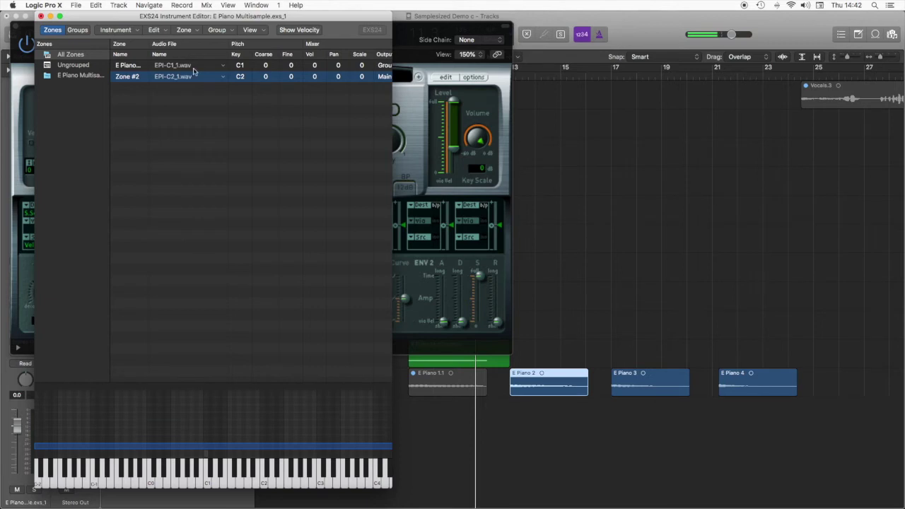
Set the key range of the first zone, EPI-C1_1.wav, to G0 through F#1
click(172, 66)
scroll(172, 66, right, 5)
scroll(172, 66, right, 5)
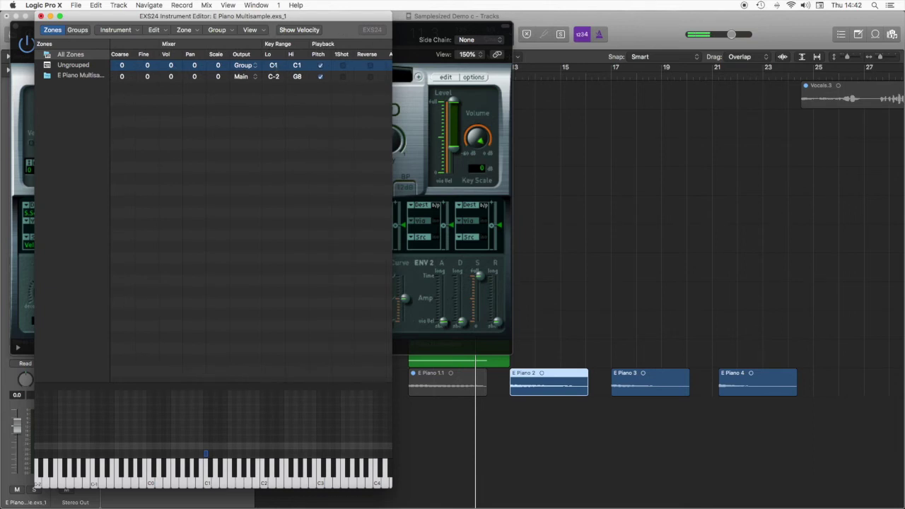
drag(273, 65, 276, 73)
drag(297, 65, 296, 68)
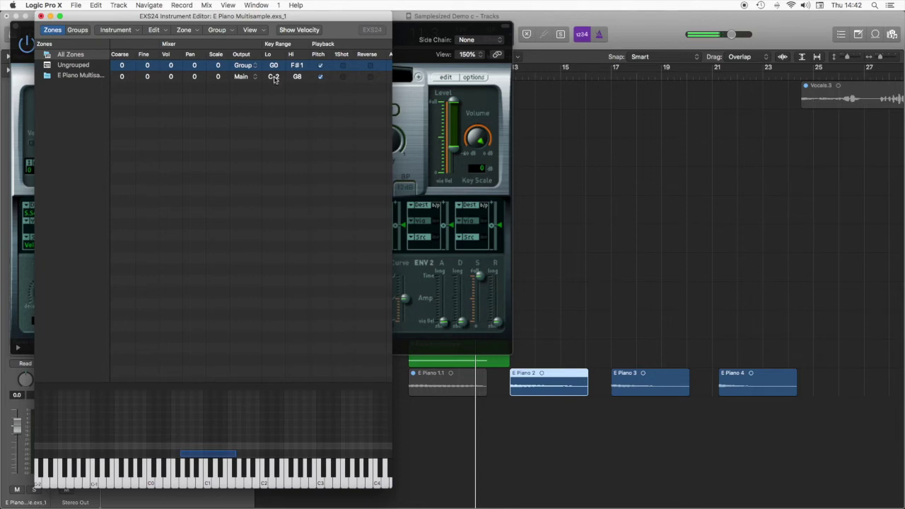
Set the key range of the second zone, EPI-C2_1.wav, to G1 through F#2
drag(275, 80, 275, 48)
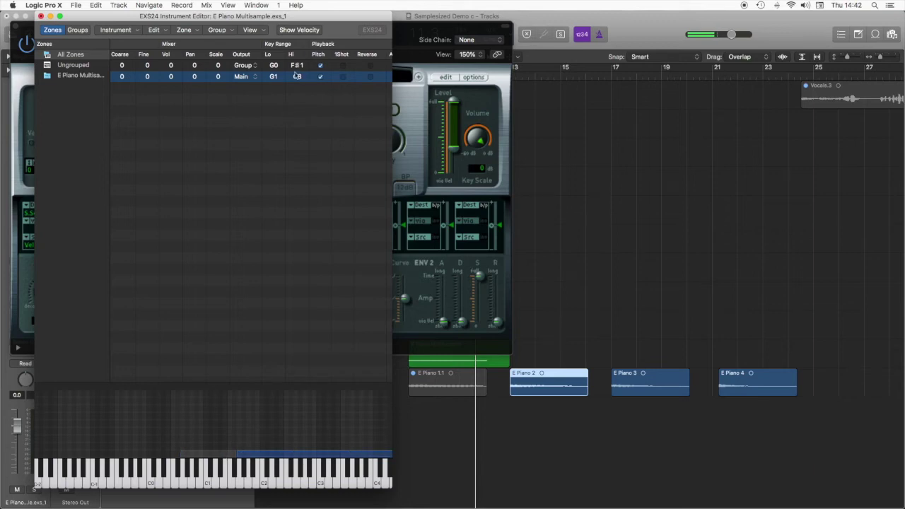
drag(294, 94, 295, 141)
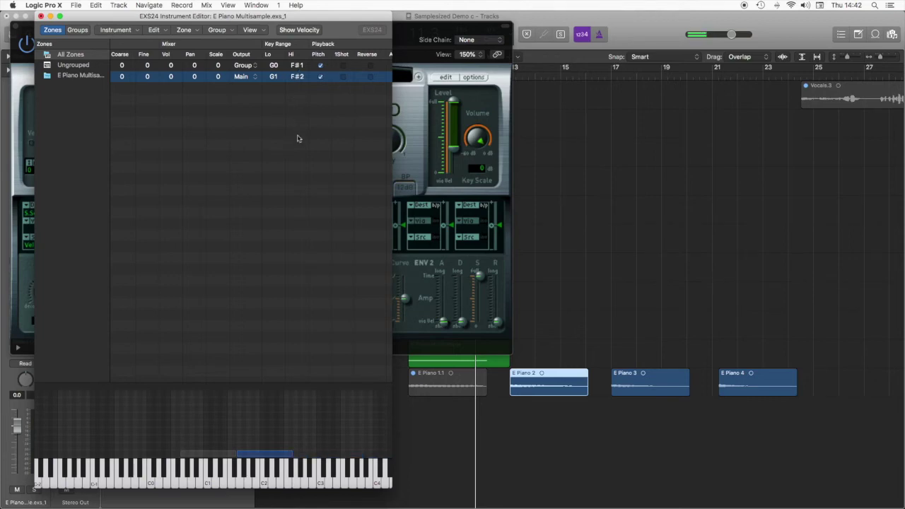
mouse_move(300, 457)
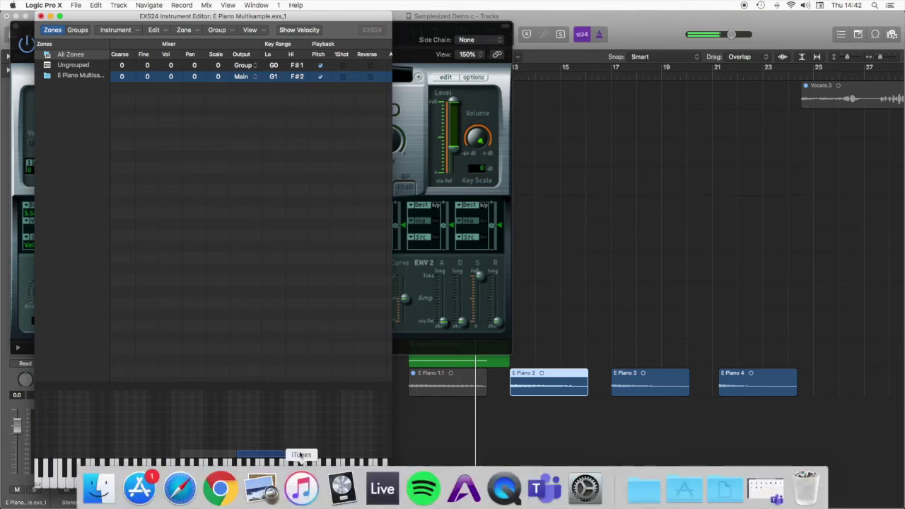
mouse_move(291, 453)
mouse_down()
mouse_move(323, 453)
mouse_move(293, 462)
mouse_up()
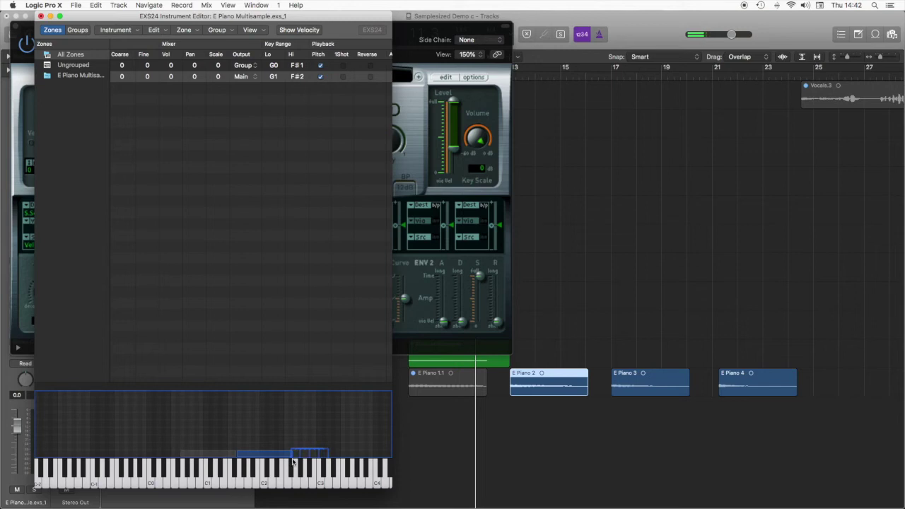
Add the E Piano 3 region as a third zone and set its key range to G2 through F#3
drag(638, 384, 315, 288)
scroll(239, 94, right, 5)
click(251, 90)
drag(251, 91, 273, 142)
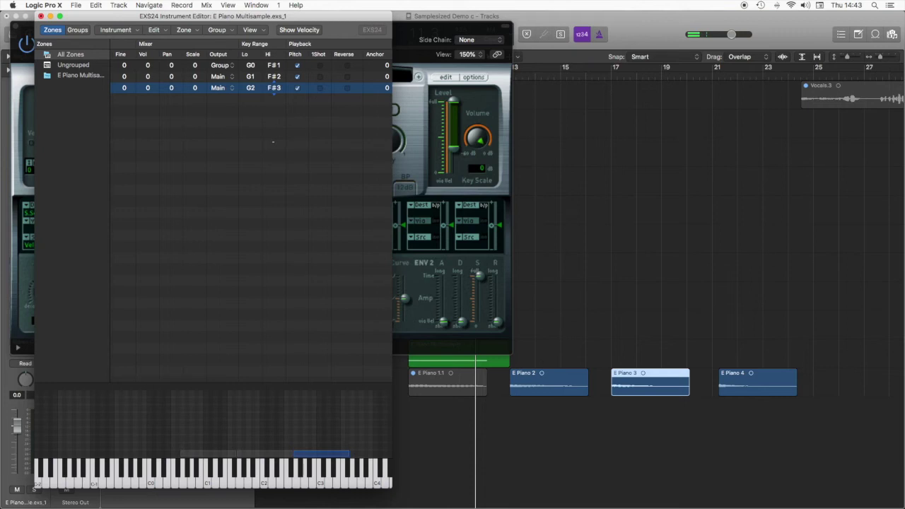
Add the E Piano 4 region as a fourth zone and set its key range to G3 through G4
drag(727, 372, 309, 211)
drag(250, 100, 251, 96)
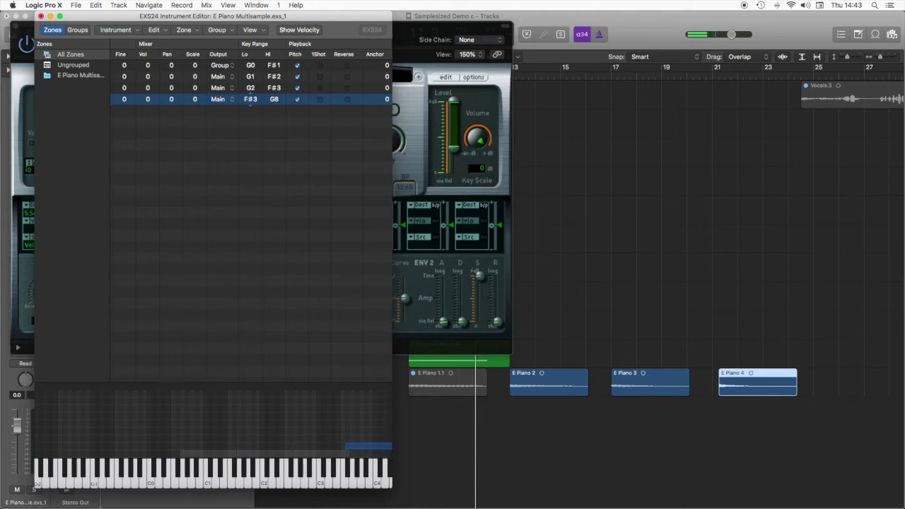
drag(250, 99, 277, 137)
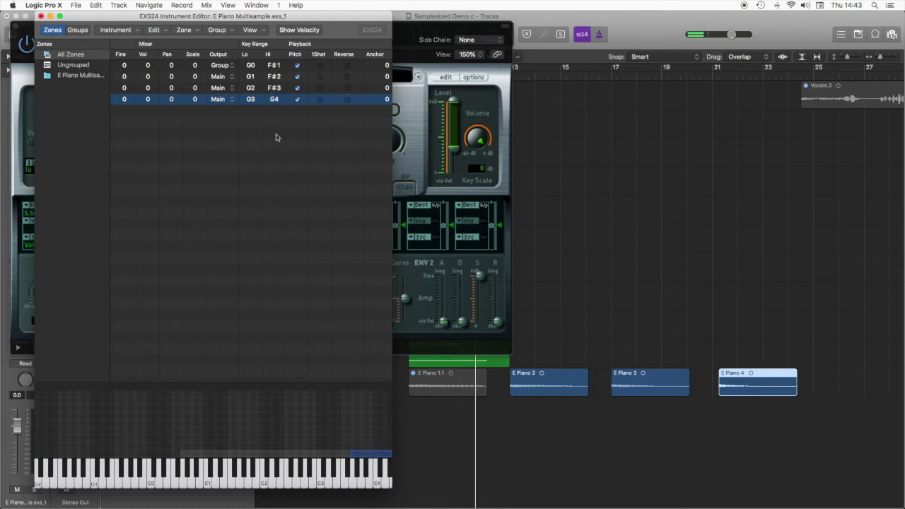
Close the instrument editor, saving the changes to E Piano Multisample.exs_1, and close the EXS24 plug-in window
scroll(323, 408, right, 5)
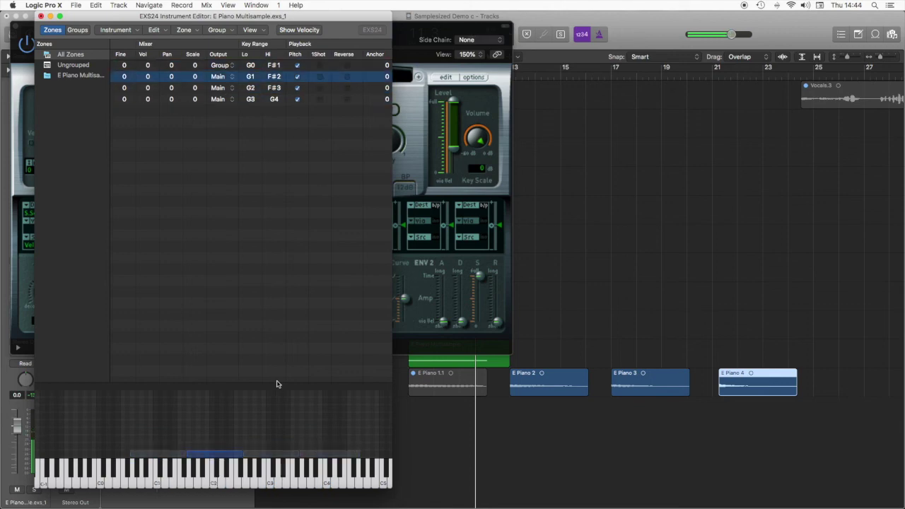
click(41, 15)
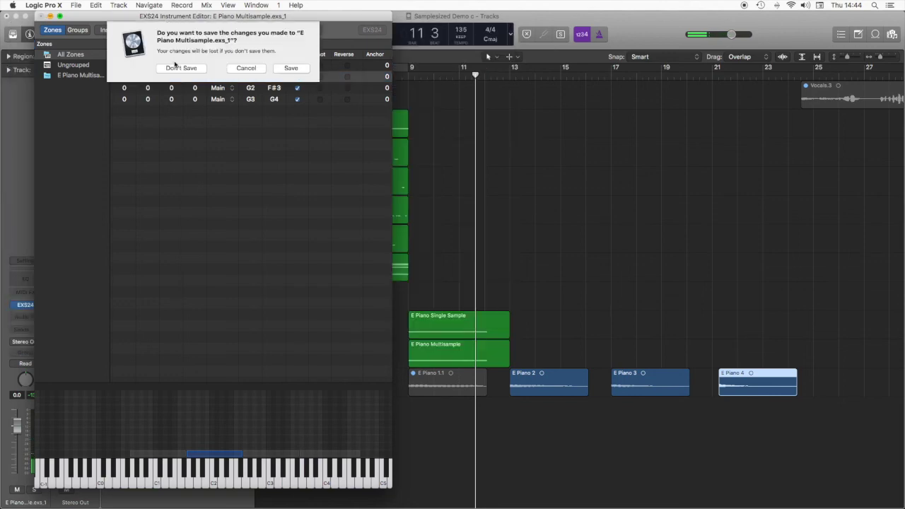
click(292, 67)
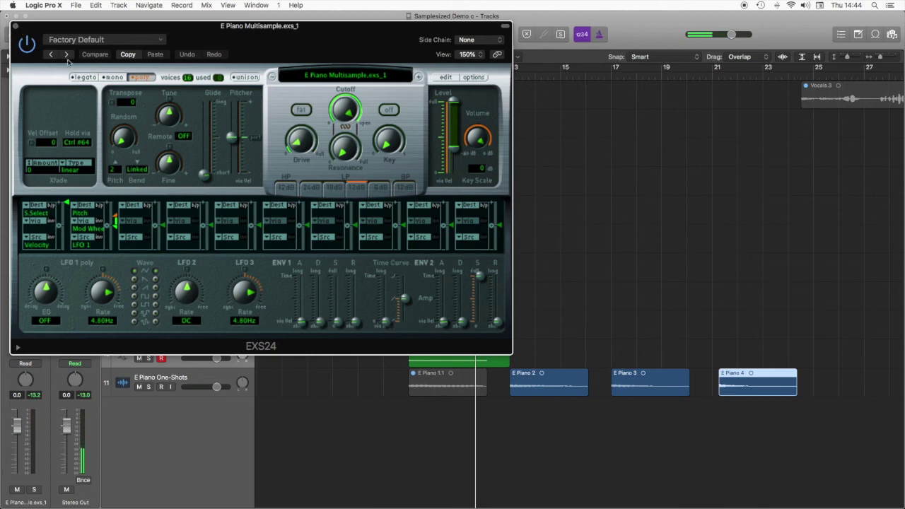
click(15, 29)
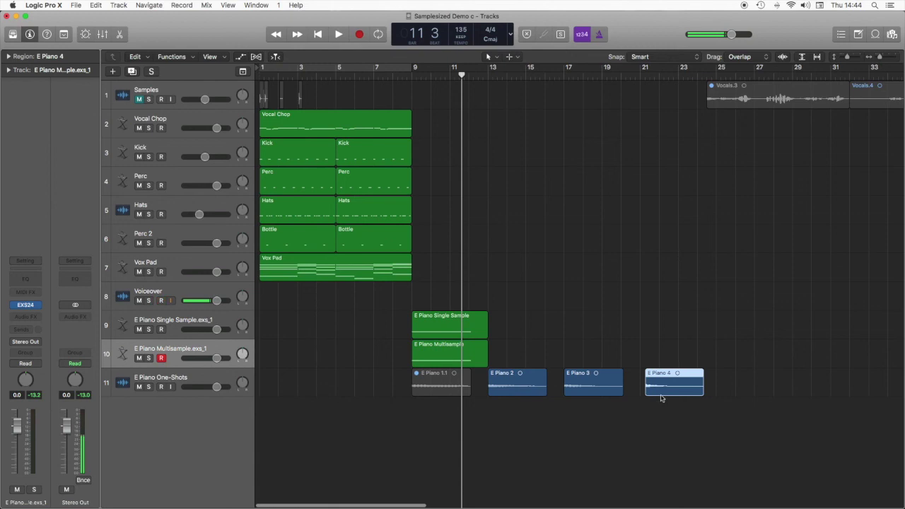
Mute the E Piano 2, E Piano 3 and E Piano 4 regions on the E Piano One-Shots track
shift+click(578, 378)
shift+click(503, 382)
right_click(503, 382)
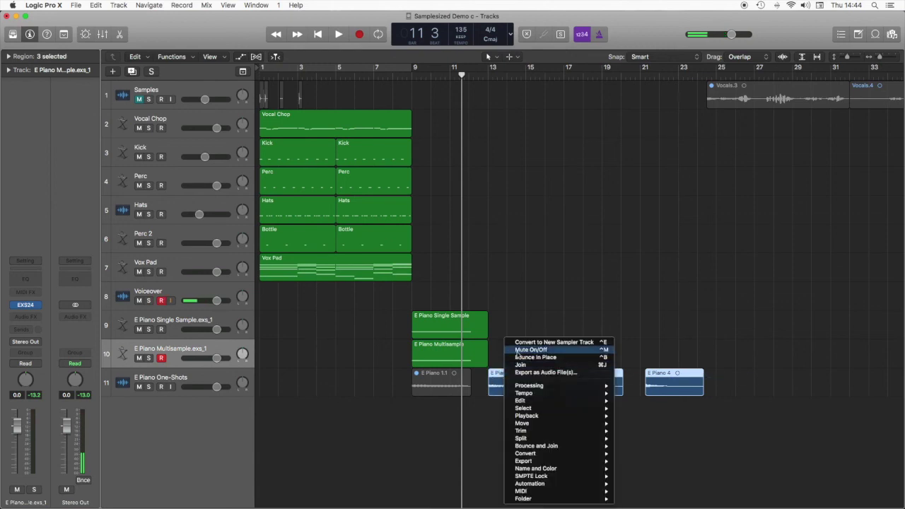
click(512, 357)
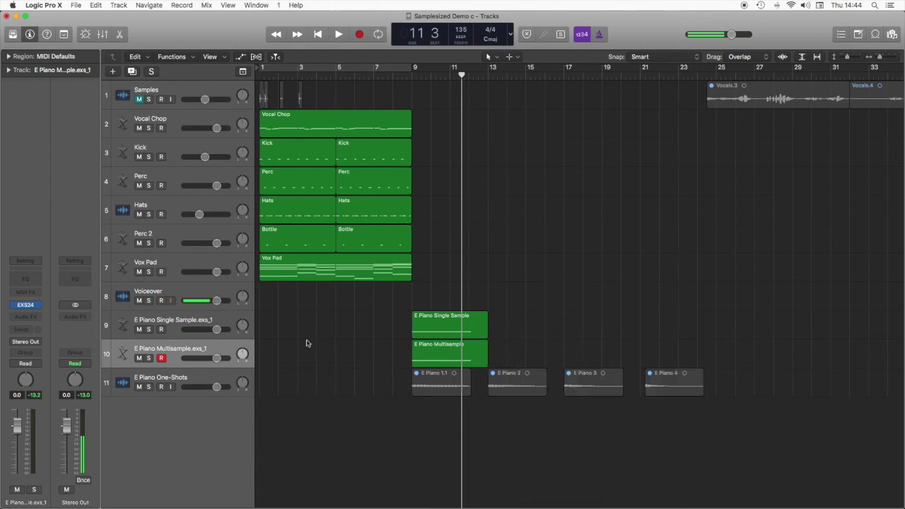
Select the E Piano Single Sample track, then the E Piano Multisample track, to compare how the two instruments sound
click(183, 322)
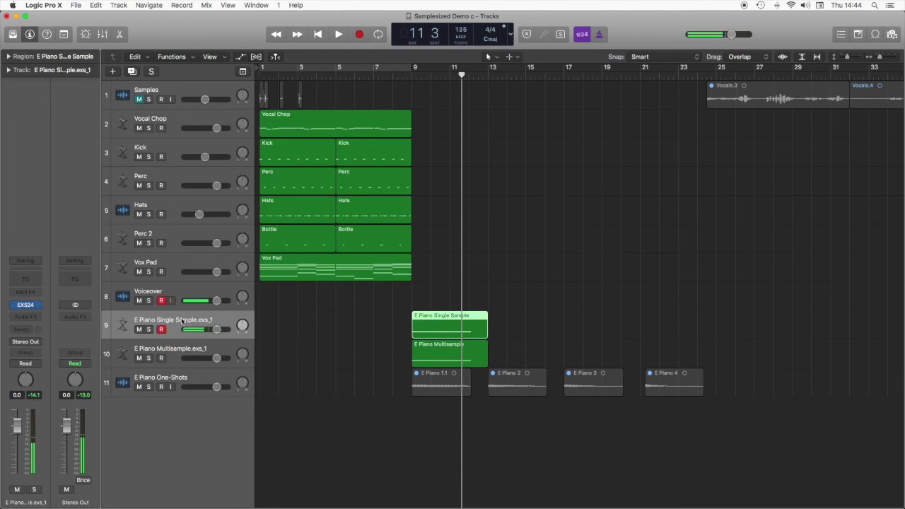
click(162, 350)
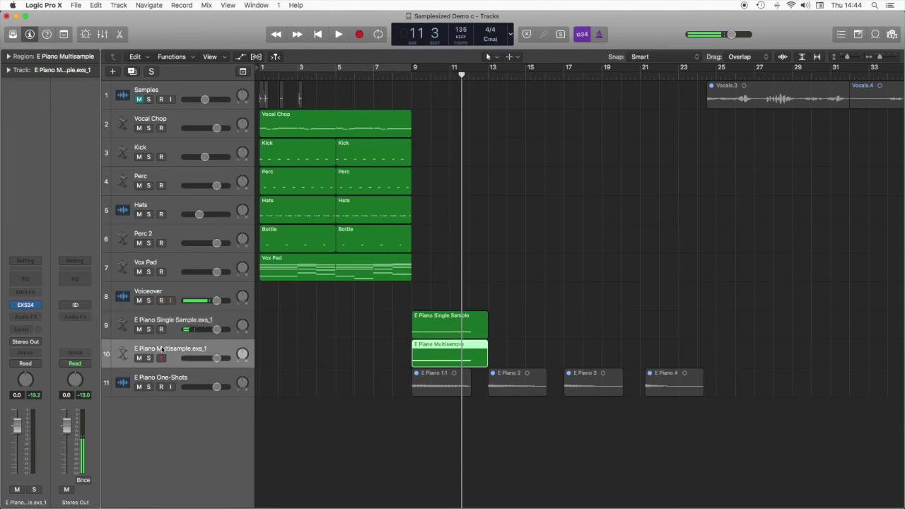